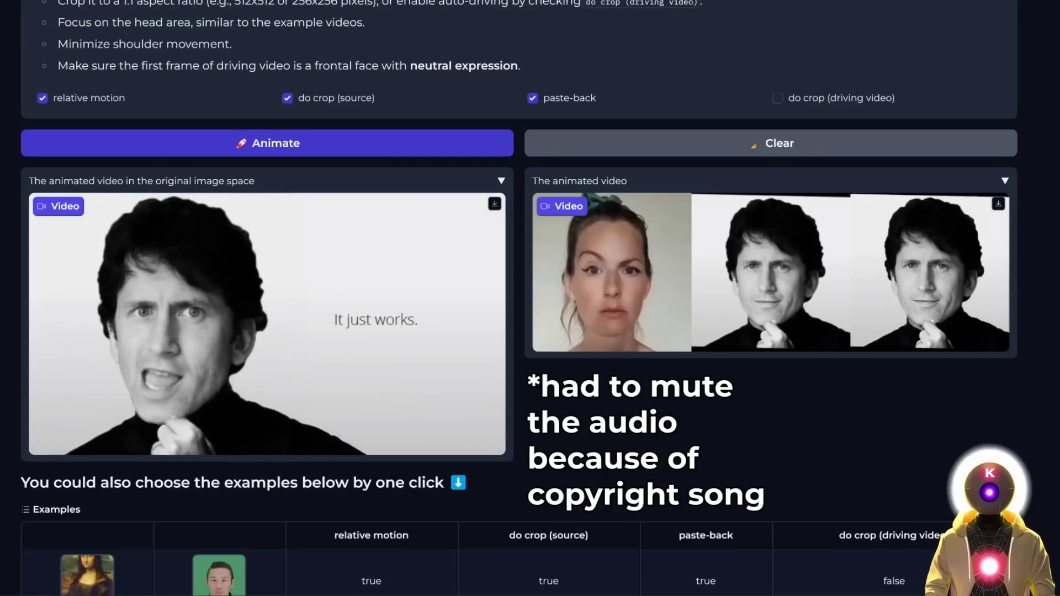
Step: Load the red-haired woman's clip as Source Video and the blue-background clip as Driving Video
{"action": "mouse_move", "coordinate": [604, 290]}
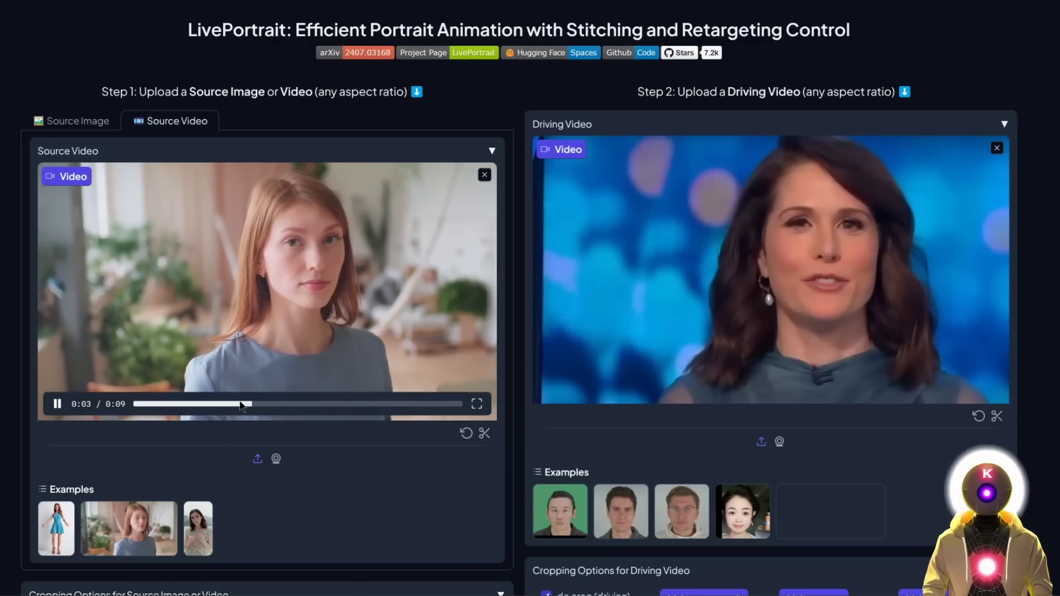
Step: Preview the blue-background driving clip, then run Animate in Step 3 to generate the result videos
{"action": "left_click", "coordinate": [669, 247]}
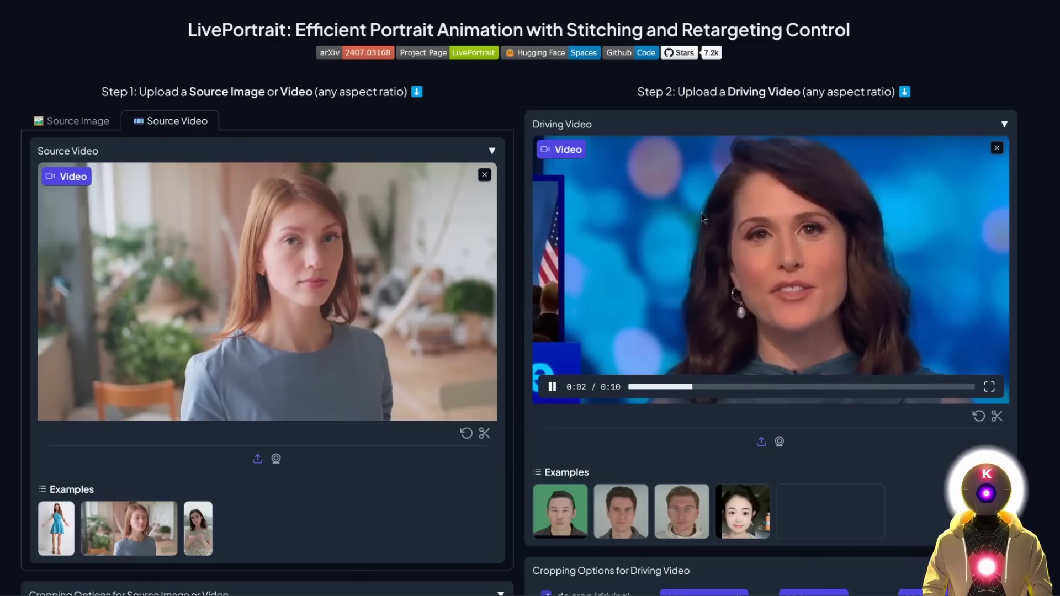
{"action": "scroll", "coordinate": [789, 273], "scroll_direction": "down", "scroll_amount": 5}
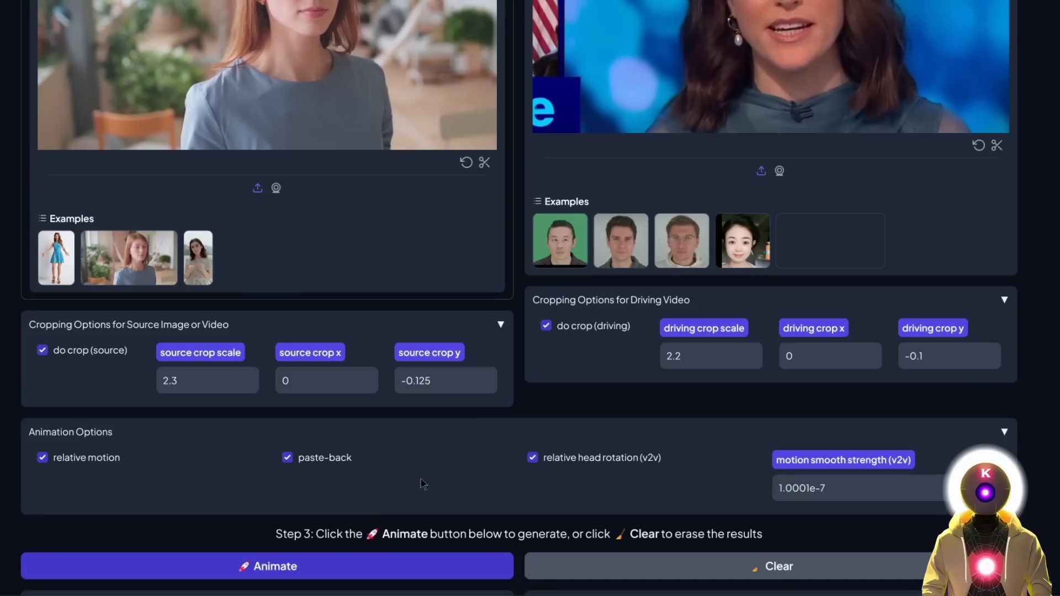
{"action": "left_click", "coordinate": [293, 574]}
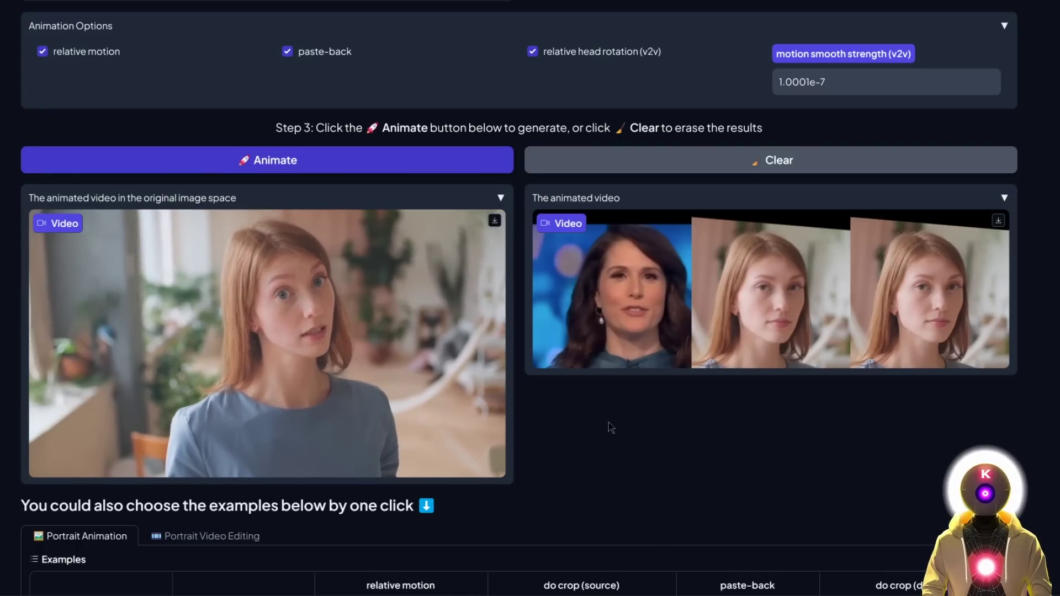
{"action": "mouse_move", "coordinate": [649, 306]}
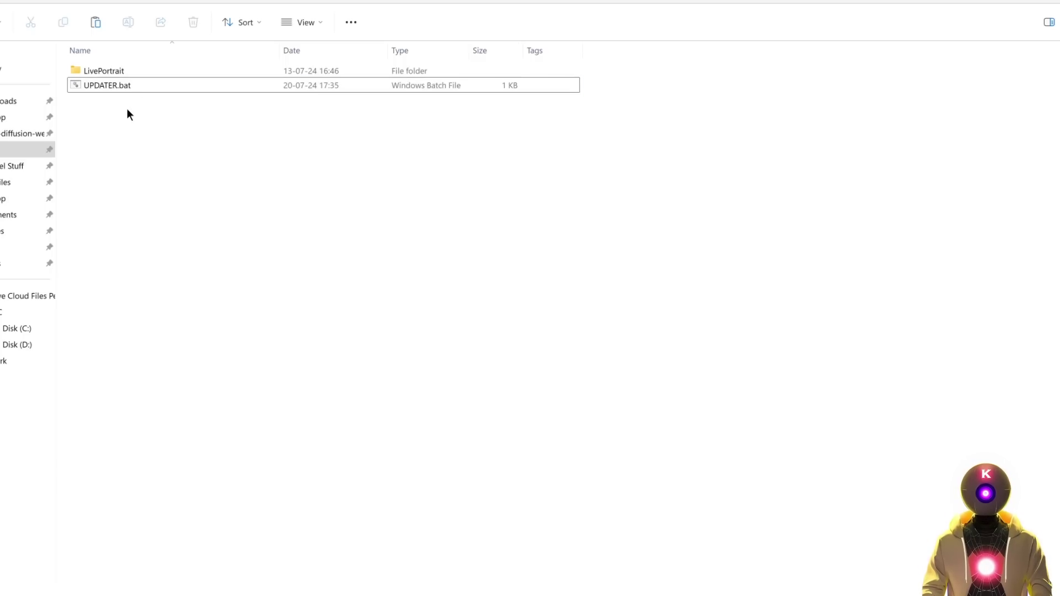
Step: Move UPDATER.bat into the LivePortrait folder, run the update, then start LIVEPORTRAIT_LAUNCHER.bat
{"action": "left_click", "coordinate": [118, 88]}
{"action": "left_click_drag", "start_coordinate": [118, 88], "coordinate": [117, 72]}
{"action": "double_click", "coordinate": [117, 72]}
{"action": "double_click", "coordinate": [114, 287]}
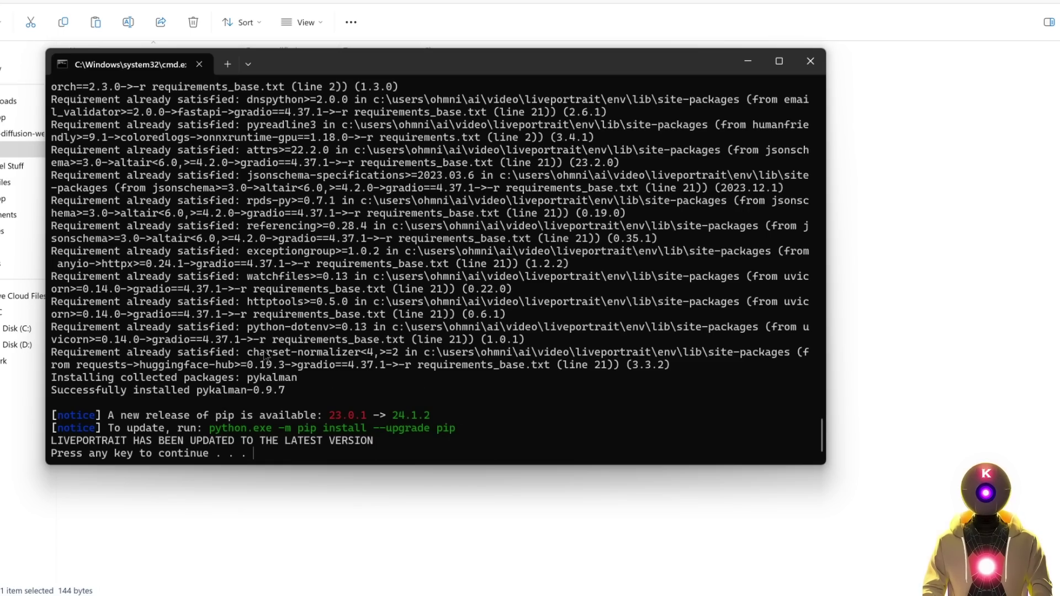
{"action": "key", "text": "Return"}
{"action": "double_click", "coordinate": [153, 228]}
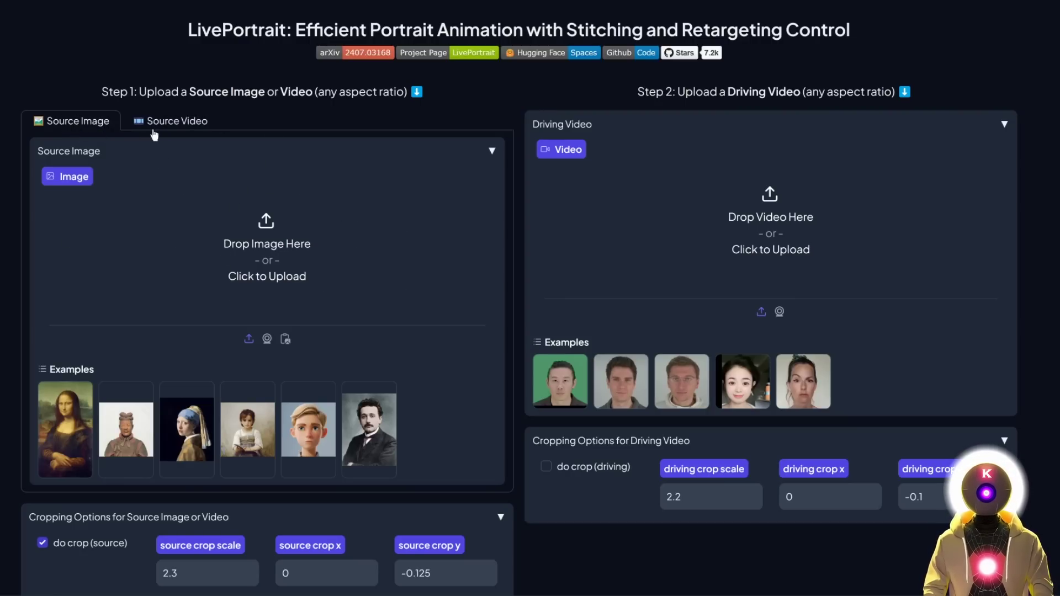
Step: Switch to a Source Video, load the red-haired woman's clip, and load and play the blue-background driving clip
{"action": "left_click", "coordinate": [165, 124]}
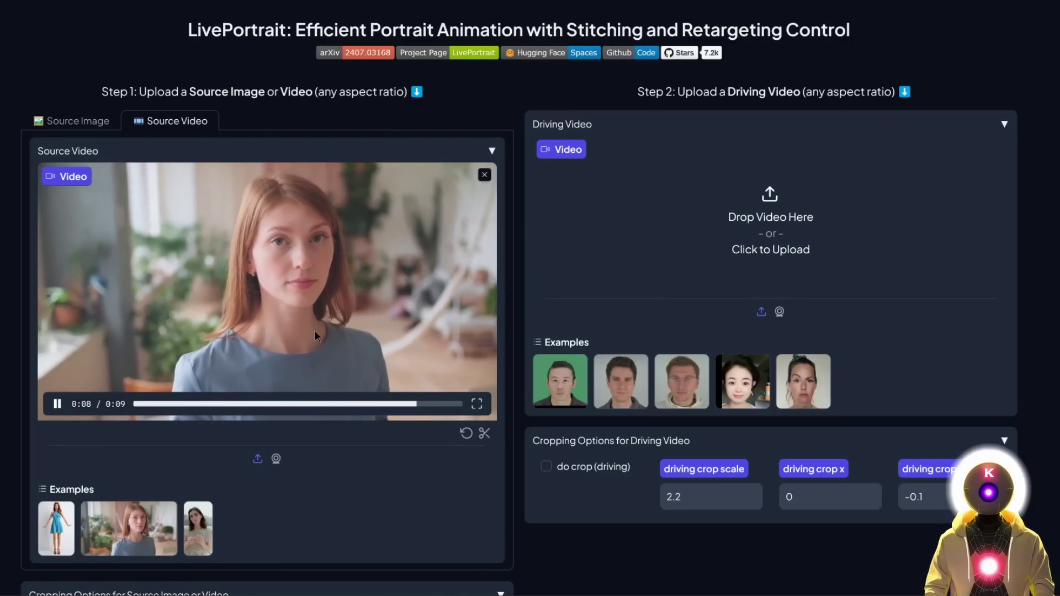
{"action": "left_click", "coordinate": [550, 389]}
{"action": "left_click", "coordinate": [551, 387]}
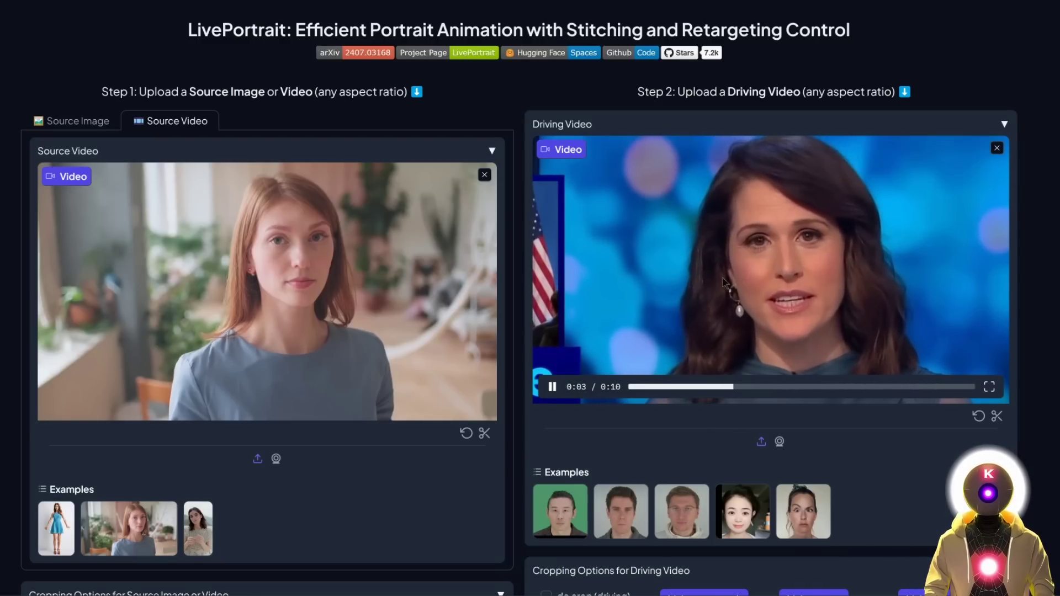
Step: Tick 'do crop (driving)' so the driving video is cropped like the source
{"action": "scroll", "coordinate": [353, 360], "scroll_direction": "down", "scroll_amount": 3}
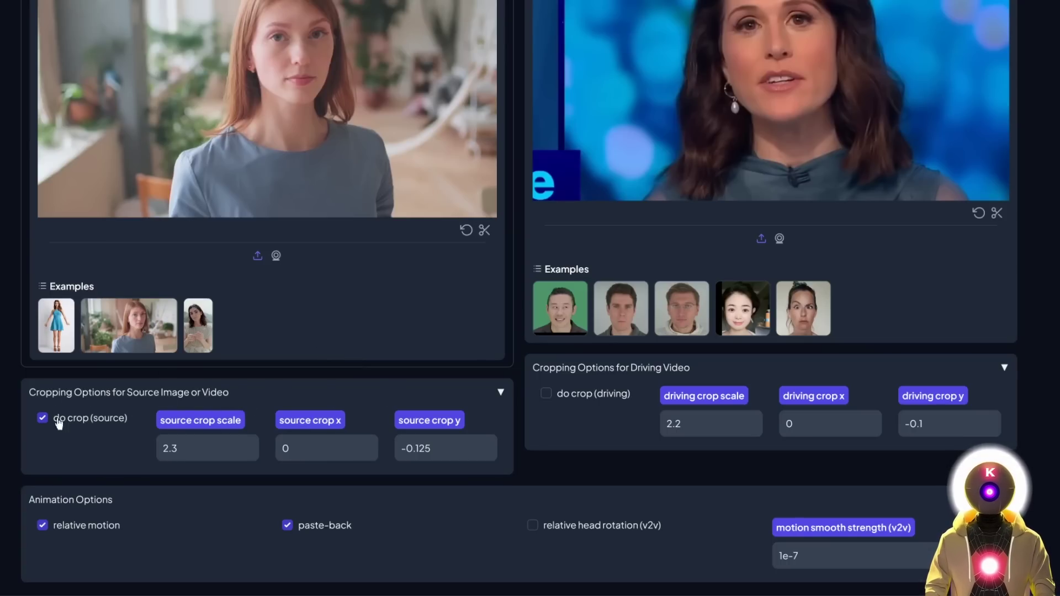
{"action": "scroll", "coordinate": [199, 425], "scroll_direction": "up", "scroll_amount": 2}
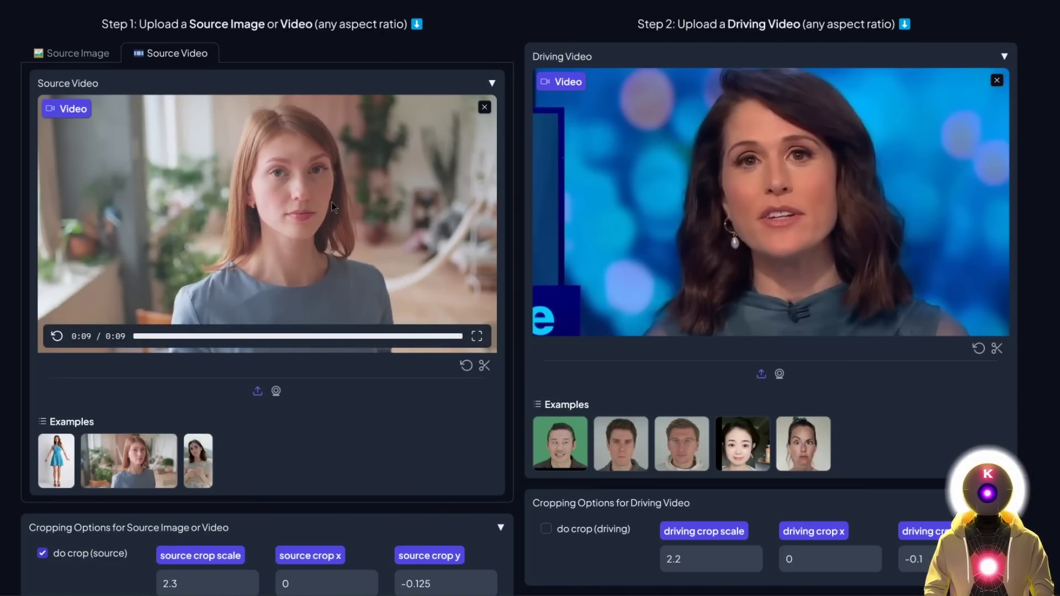
{"action": "scroll", "coordinate": [70, 424], "scroll_direction": "down", "scroll_amount": 2}
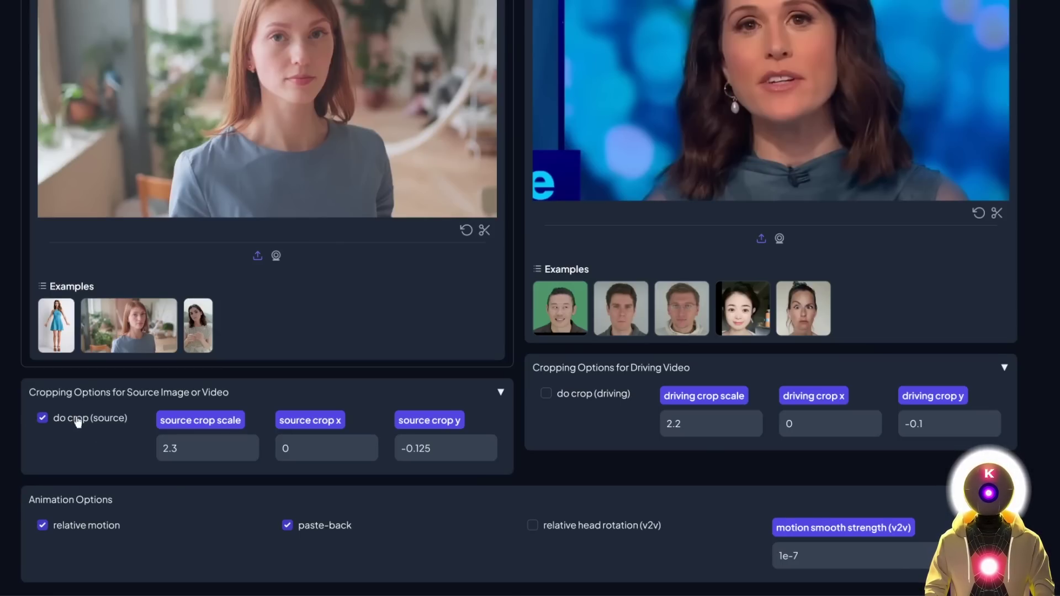
{"action": "scroll", "coordinate": [78, 422], "scroll_direction": "up", "scroll_amount": 2}
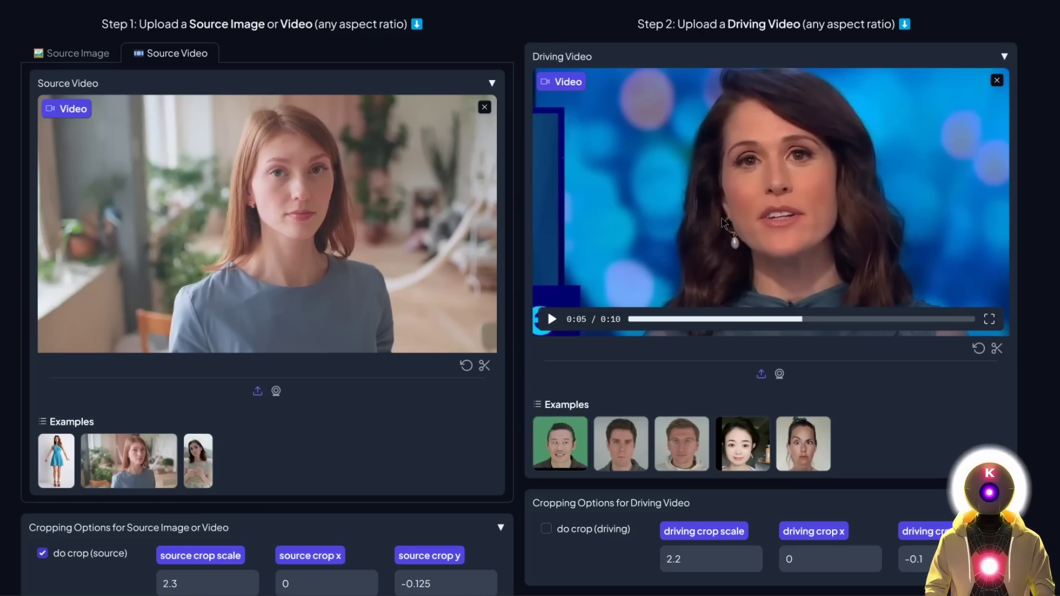
{"action": "left_click", "coordinate": [547, 528]}
{"action": "scroll", "coordinate": [747, 249], "scroll_direction": "down", "scroll_amount": 6}
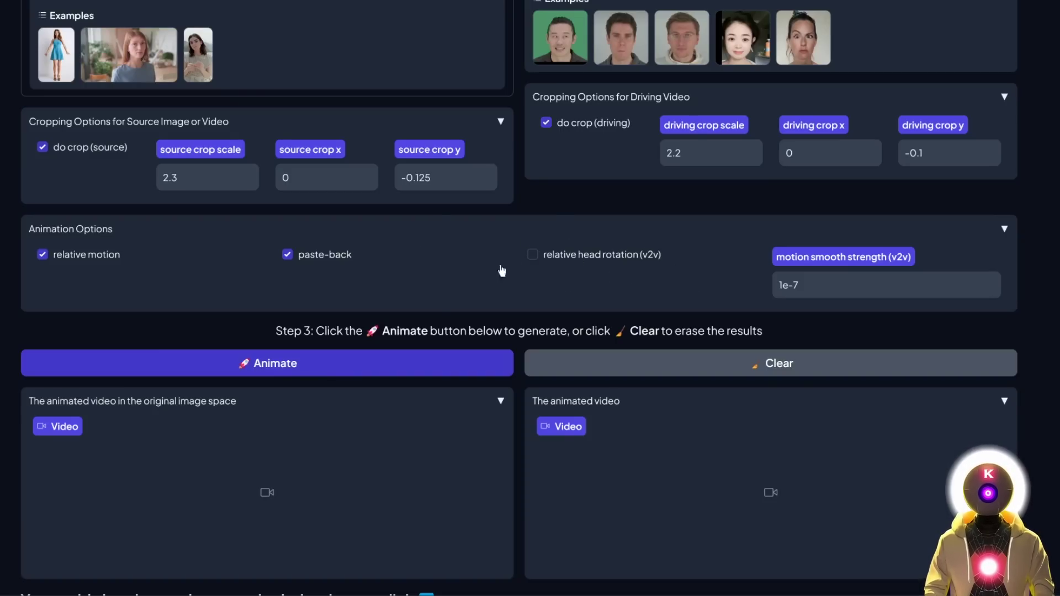
Step: Generate the animation and play both the result and the original-image-space output
{"action": "left_click", "coordinate": [274, 373]}
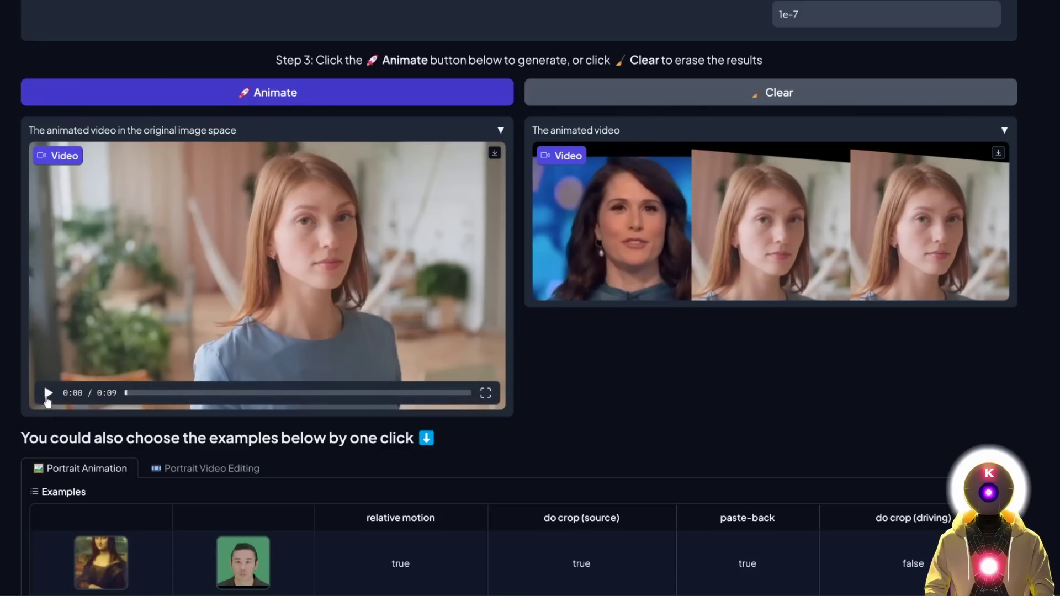
{"action": "left_click", "coordinate": [48, 393]}
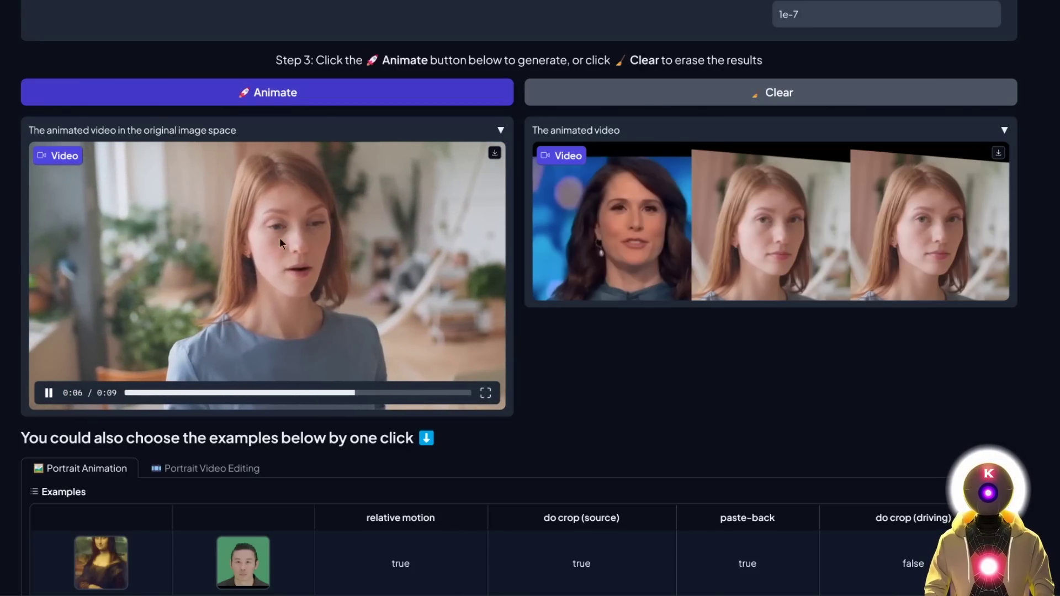
{"action": "scroll", "coordinate": [670, 344], "scroll_direction": "up", "scroll_amount": 5}
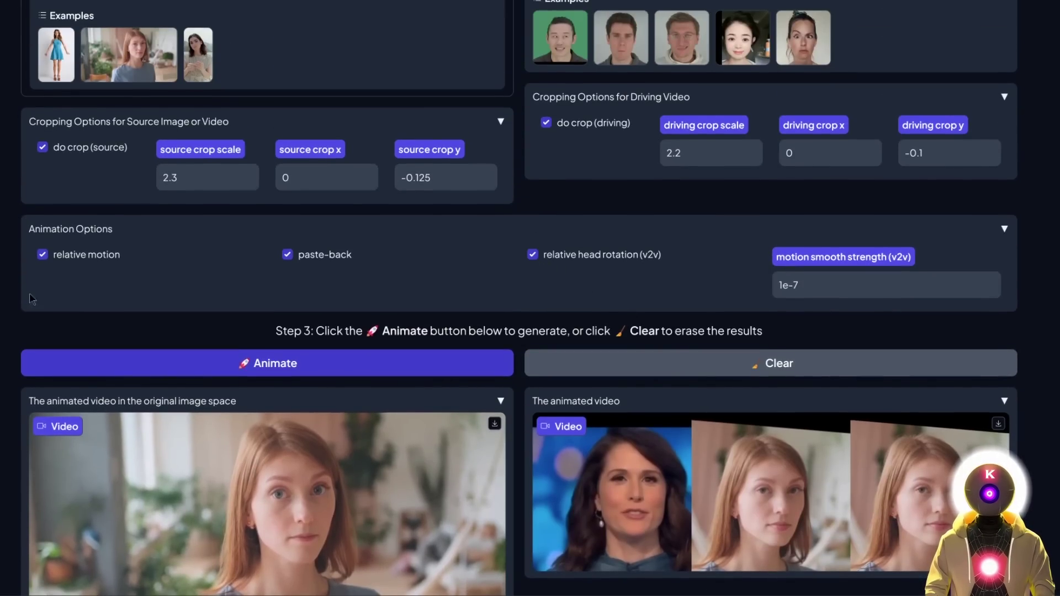
{"action": "scroll", "coordinate": [47, 534], "scroll_direction": "down", "scroll_amount": 3}
{"action": "left_click", "coordinate": [48, 530]}
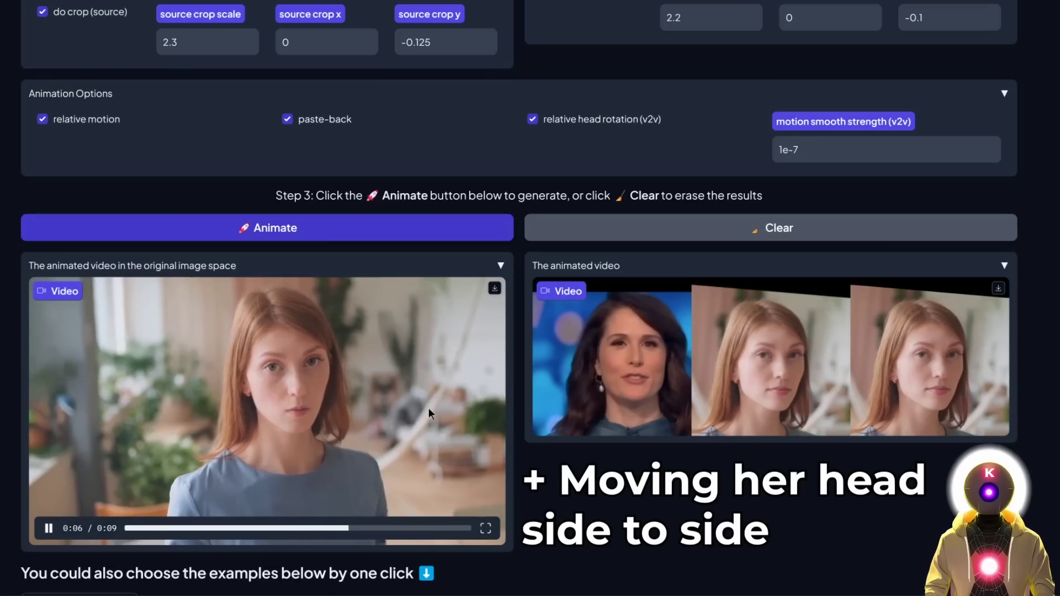
Step: Untick 'relative head rotation (v2v)' in the Animation Options
{"action": "mouse_move", "coordinate": [584, 387]}
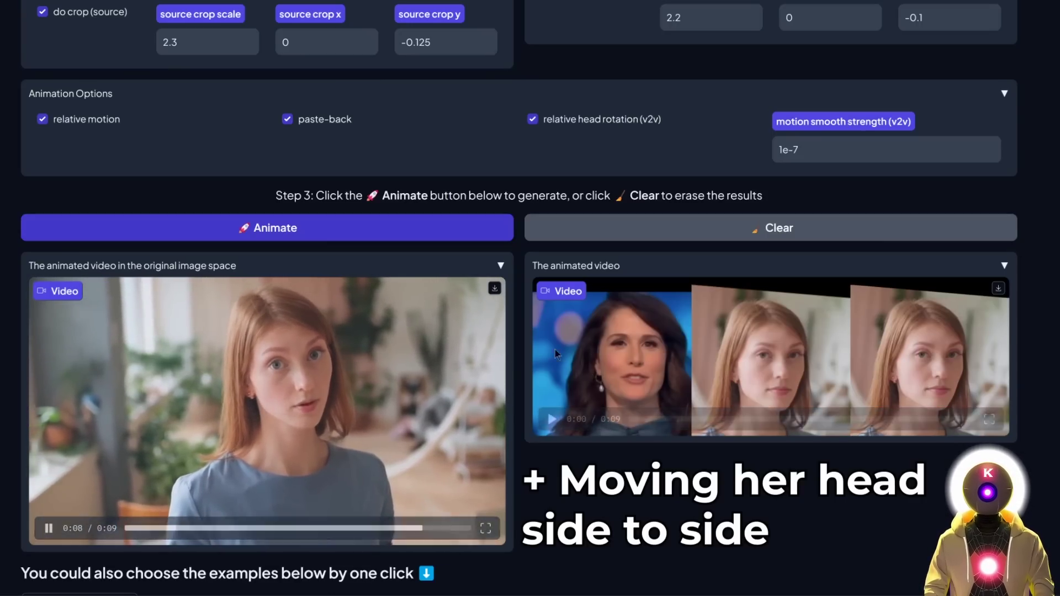
{"action": "scroll", "coordinate": [816, 513], "scroll_direction": "down", "scroll_amount": 1}
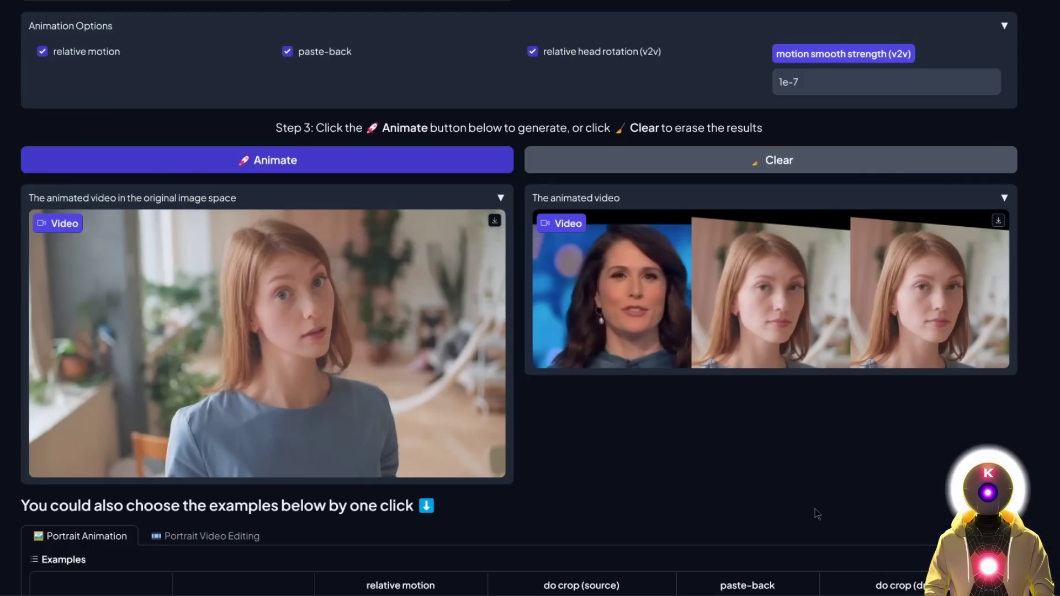
{"action": "scroll", "coordinate": [815, 509], "scroll_direction": "up", "scroll_amount": 5}
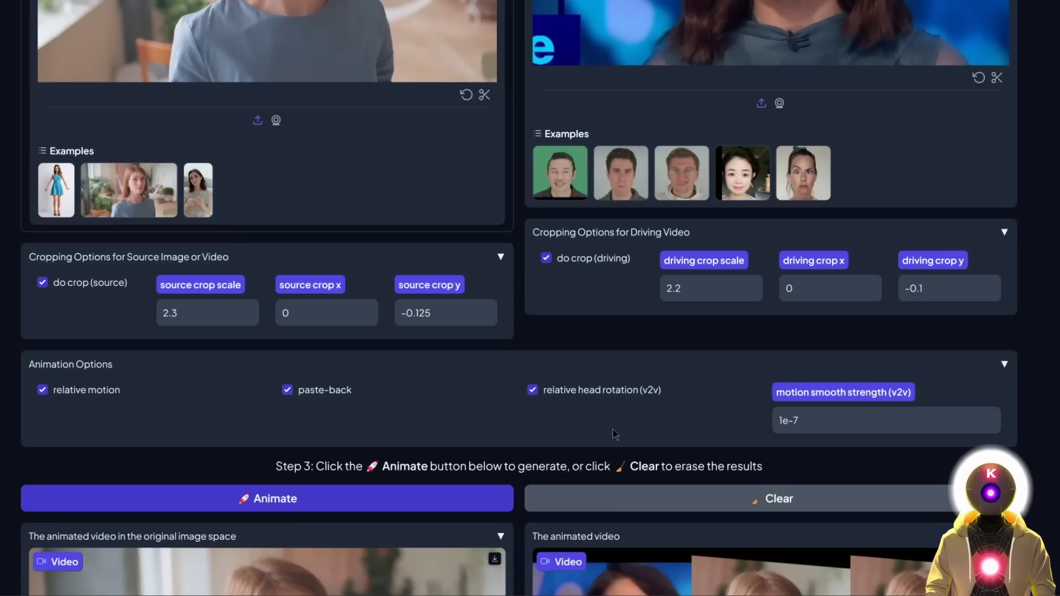
{"action": "left_click", "coordinate": [532, 391]}
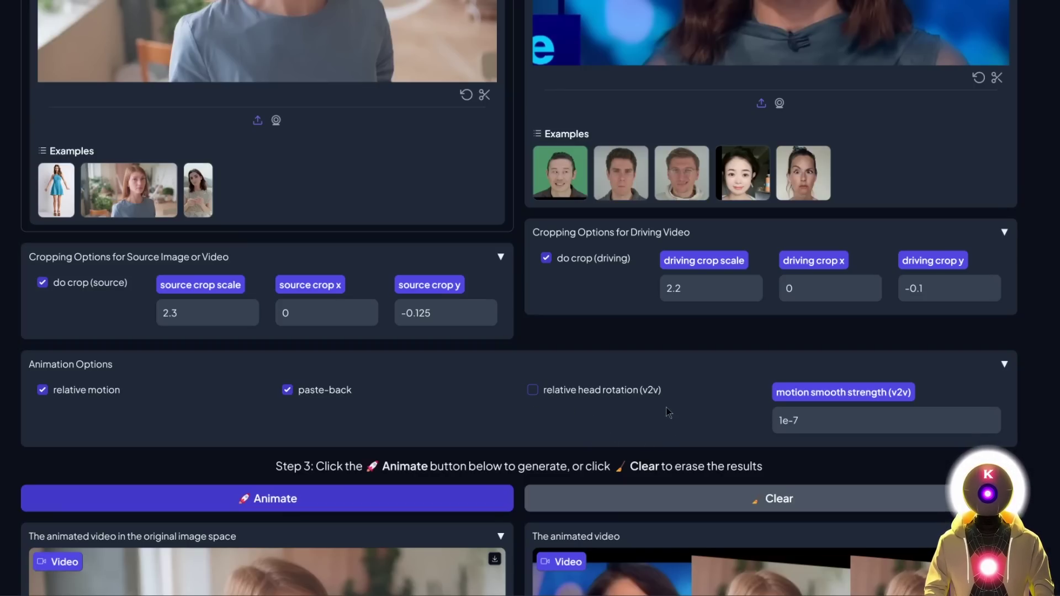
{"action": "scroll", "coordinate": [667, 407], "scroll_direction": "up", "scroll_amount": 5}
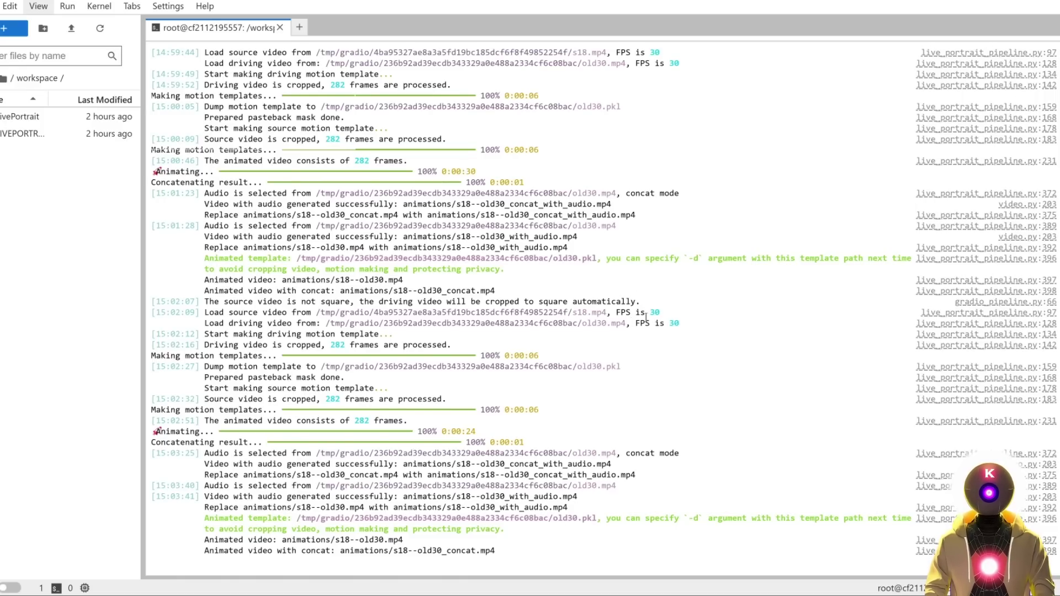
{"action": "left_click_drag", "start_coordinate": [611, 313], "coordinate": [661, 311]}
{"action": "left_click", "coordinate": [638, 323]}
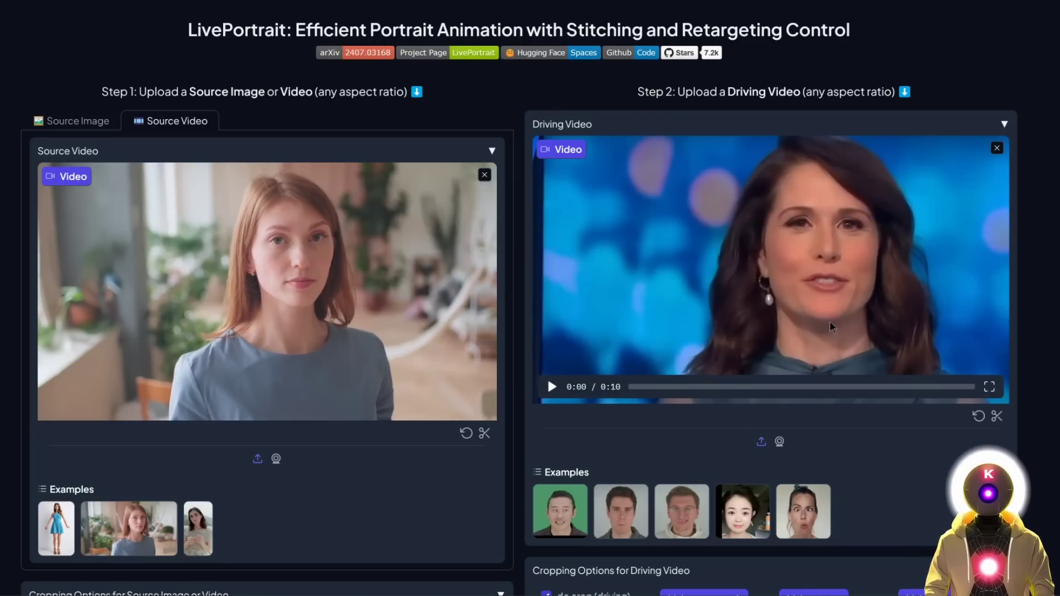
Step: Animate the source woman's video with the driving clip and play the result twice to review it
{"action": "scroll", "coordinate": [832, 327], "scroll_direction": "down", "scroll_amount": 6}
{"action": "left_click", "coordinate": [367, 499]}
{"action": "scroll", "coordinate": [367, 499], "scroll_direction": "down", "scroll_amount": 7}
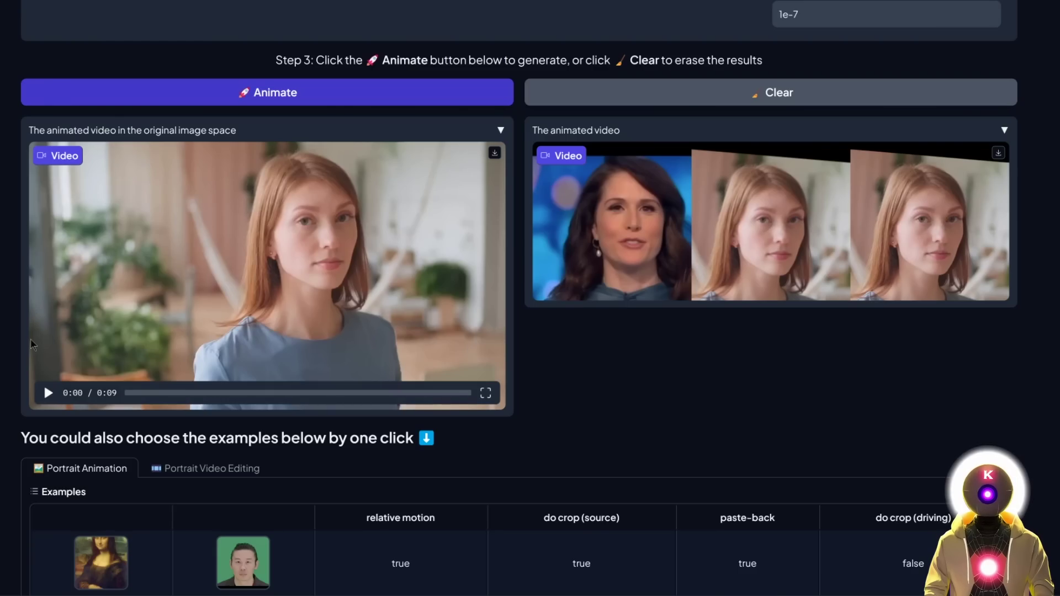
{"action": "left_click", "coordinate": [48, 393]}
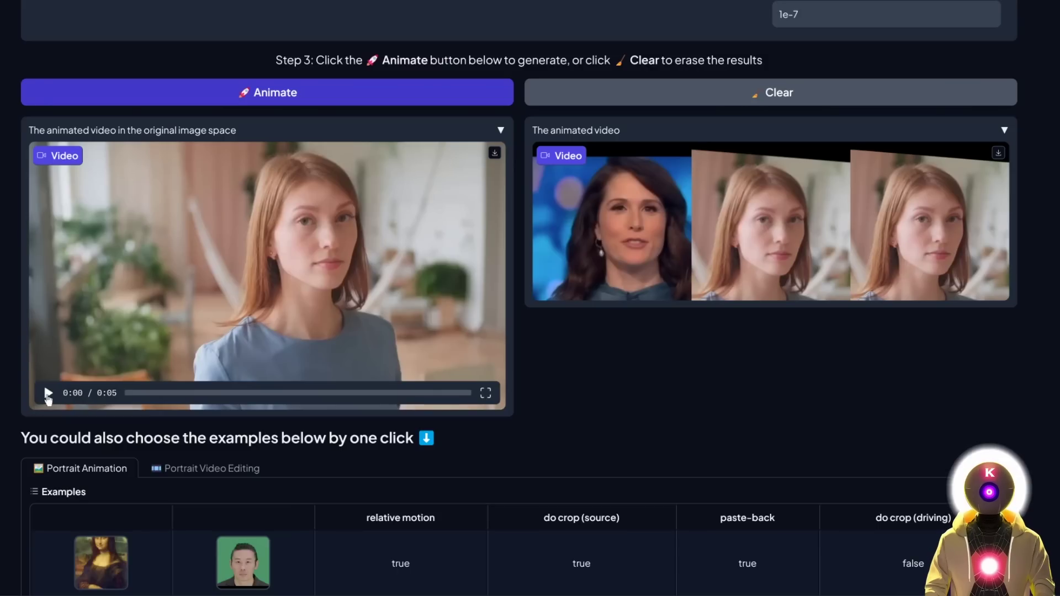
{"action": "left_click", "coordinate": [48, 393]}
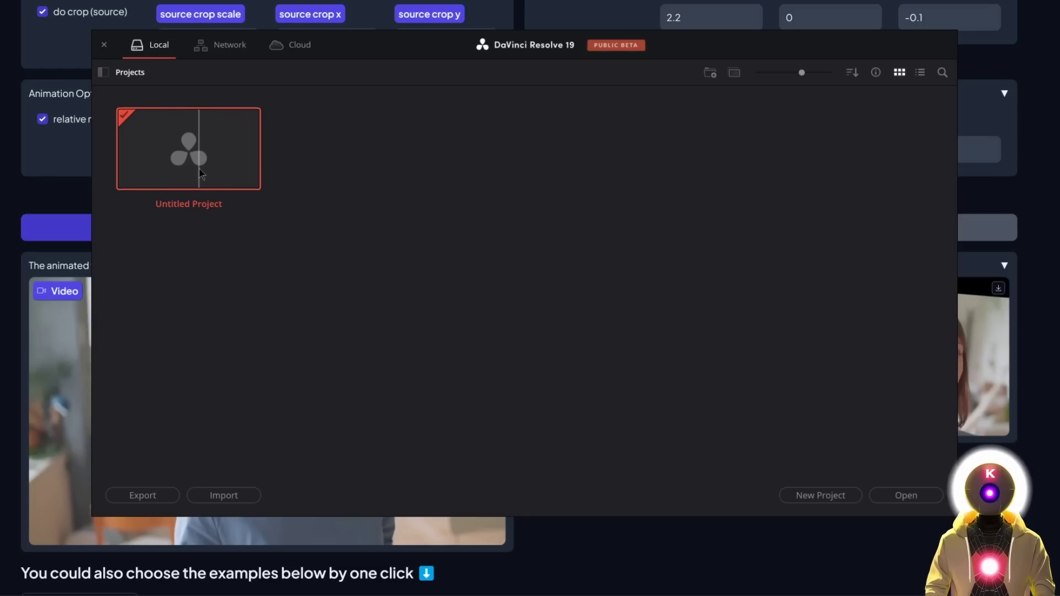
Step: Set the Untitled Project's timeline frame rate to 30 fps and drag the driving clip into the Media Pool
{"action": "right_click", "coordinate": [186, 144]}
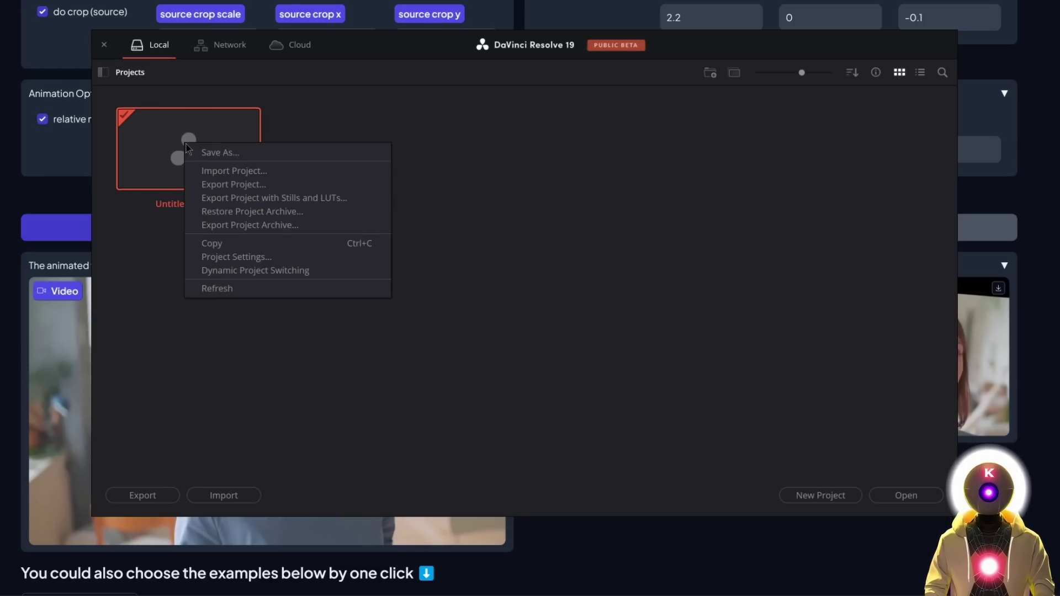
{"action": "left_click", "coordinate": [227, 257]}
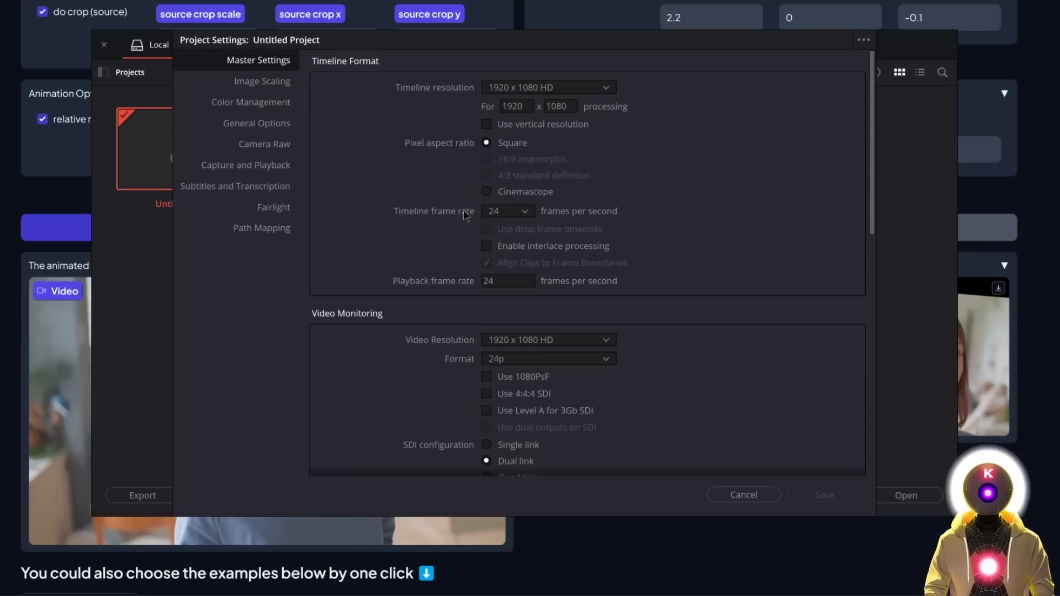
{"action": "left_click", "coordinate": [507, 211]}
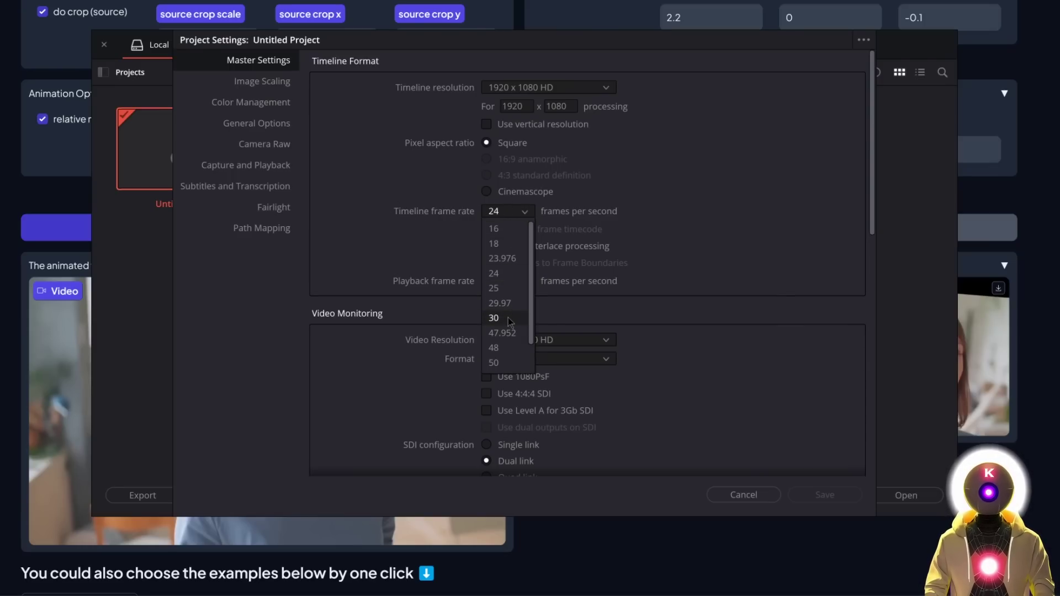
{"action": "scroll", "coordinate": [510, 270], "scroll_direction": "down", "scroll_amount": 1}
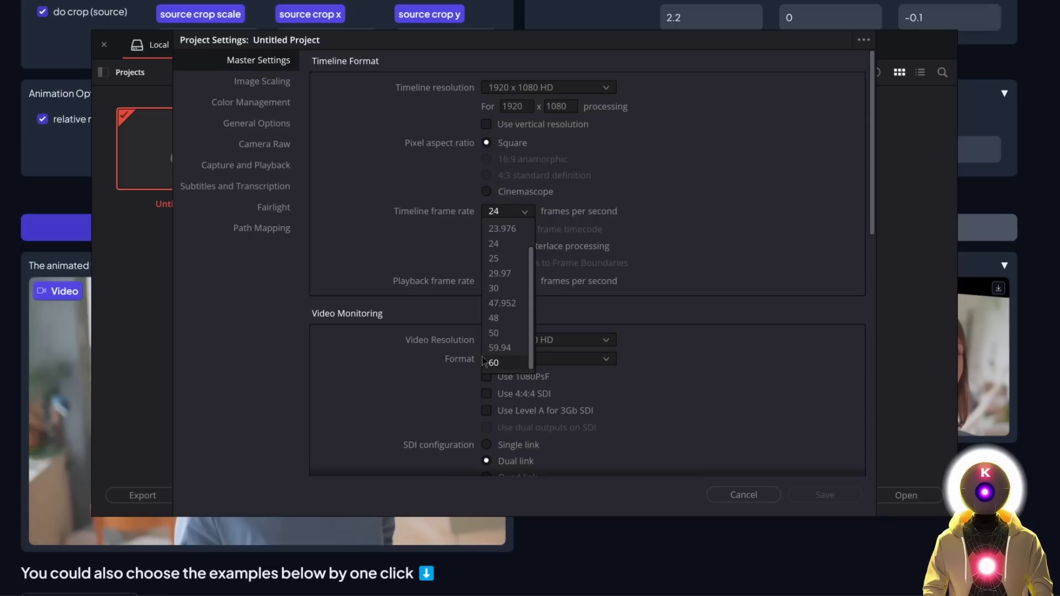
{"action": "left_click", "coordinate": [509, 288]}
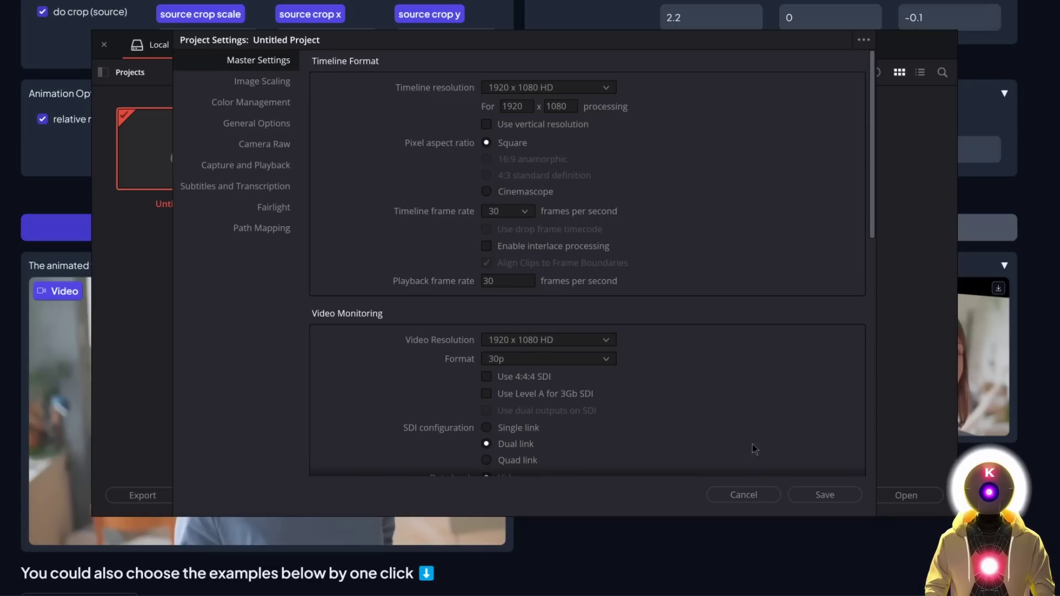
{"action": "left_click", "coordinate": [825, 494]}
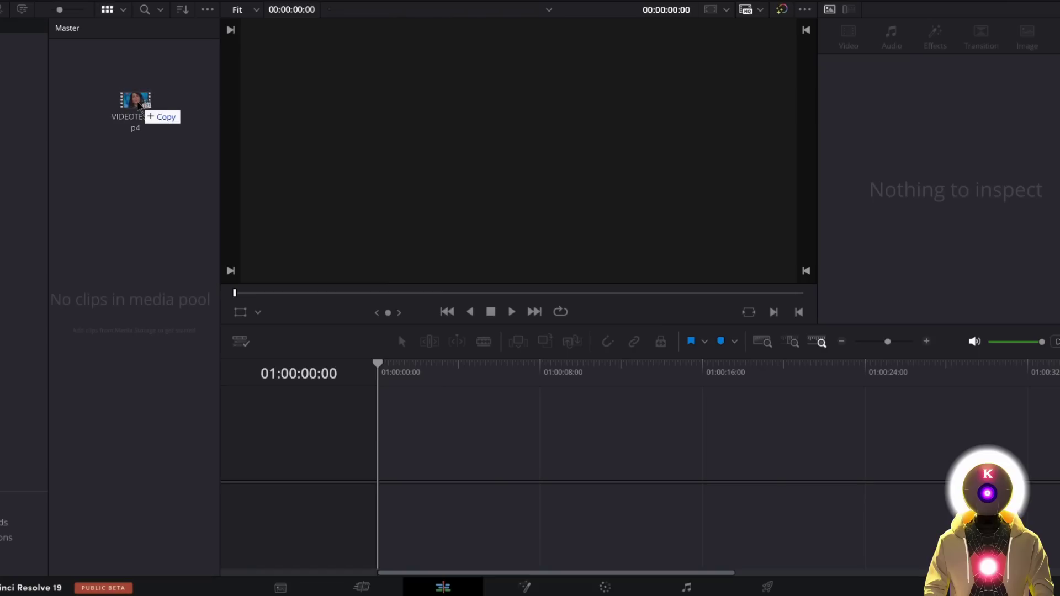
{"action": "mouse_move", "coordinate": [138, 103]}
{"action": "left_mouse_down"}
{"action": "mouse_move", "coordinate": [161, 106]}
{"action": "mouse_move", "coordinate": [124, 93]}
{"action": "mouse_move", "coordinate": [138, 100]}
{"action": "left_mouse_up"}
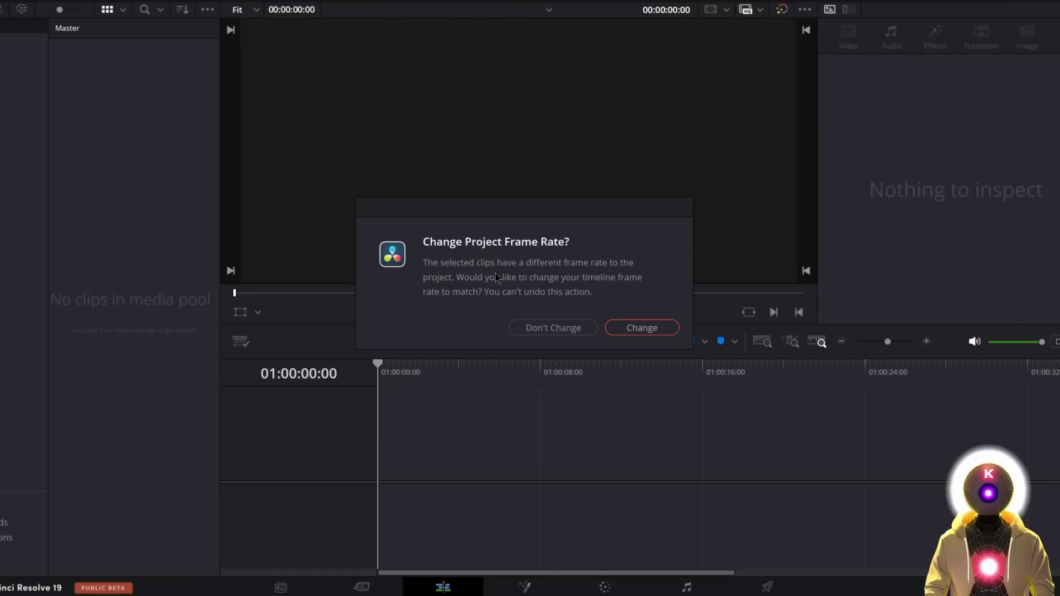
Step: Keep 30 fps, place VIDEOTEST.mp4 on a new timeline, and choose the YouTube 1080p render preset
{"action": "left_click", "coordinate": [530, 329]}
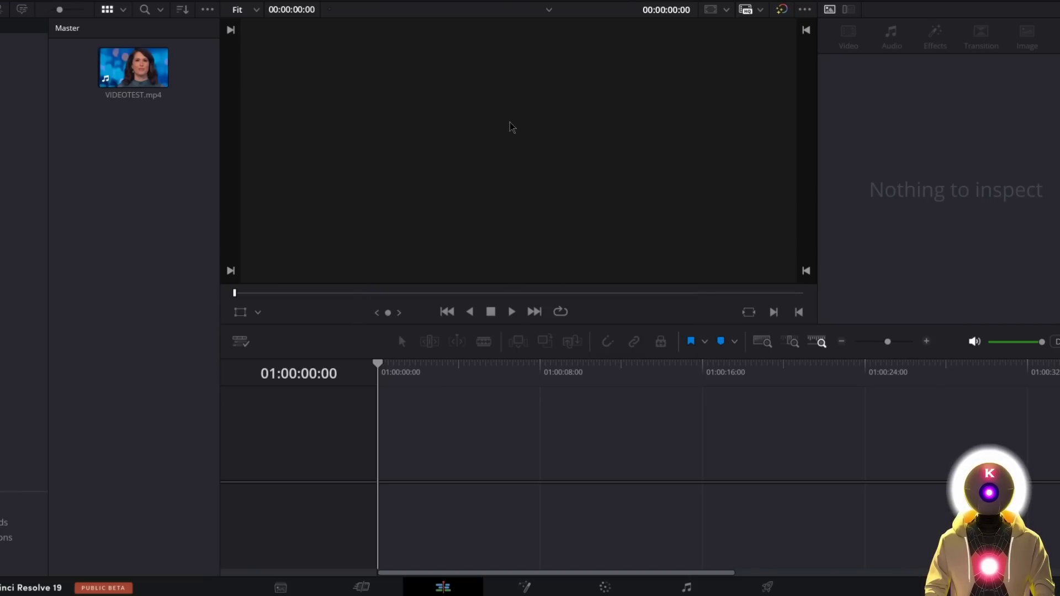
{"action": "left_click_drag", "start_coordinate": [134, 67], "coordinate": [426, 377]}
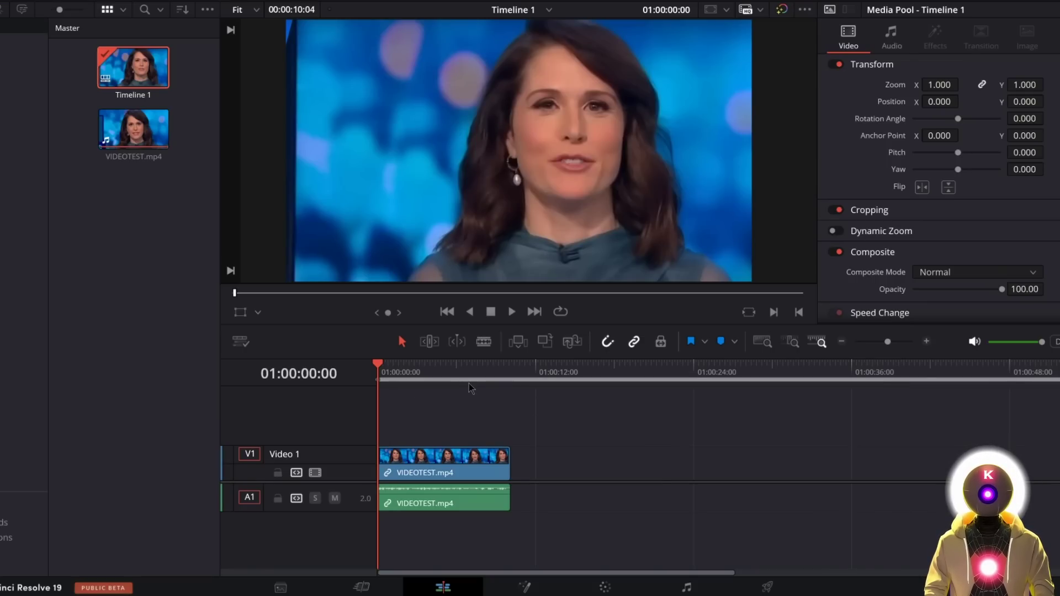
{"action": "left_click", "coordinate": [513, 382]}
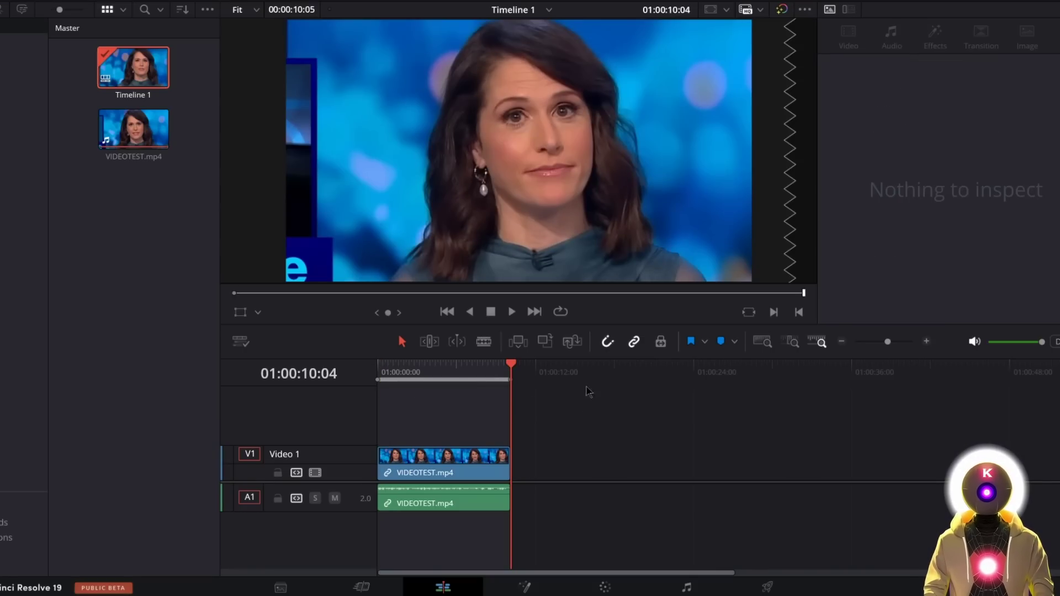
{"action": "left_click", "coordinate": [768, 588]}
{"action": "left_click", "coordinate": [210, 65]}
Step: Name the output 30clip, set the Desktop as destination, queue it and render
{"action": "double_click", "coordinate": [108, 104]}
{"action": "type", "text": "30clip"}
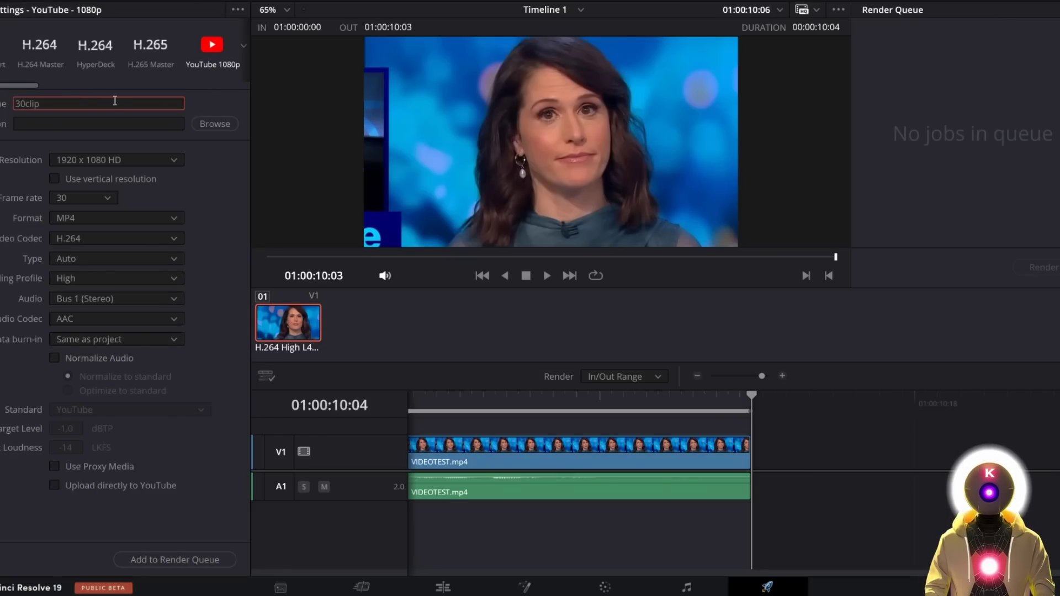
{"action": "left_click", "coordinate": [214, 123]}
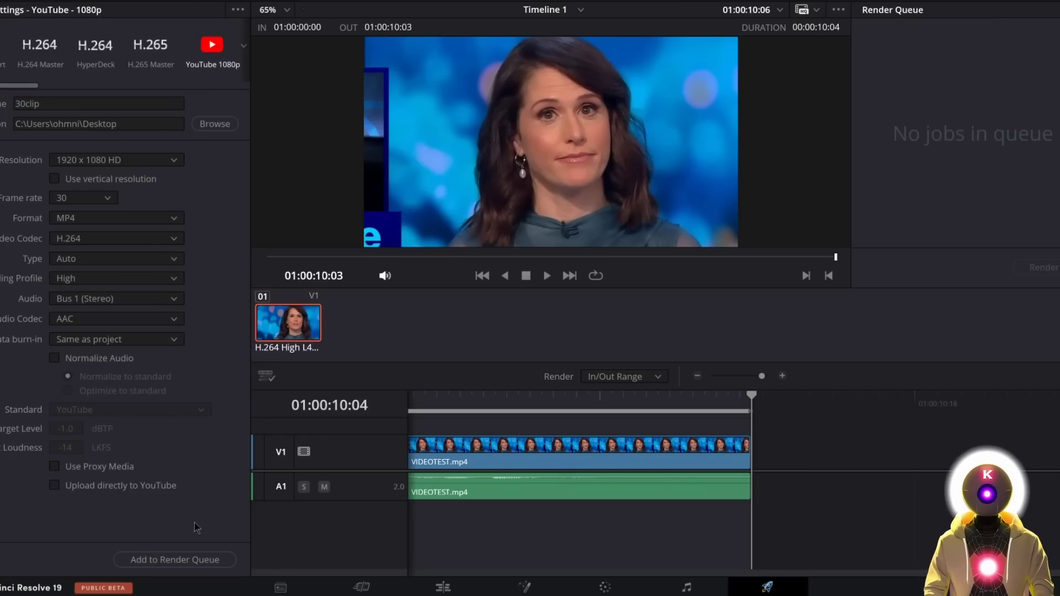
{"action": "left_click", "coordinate": [187, 559]}
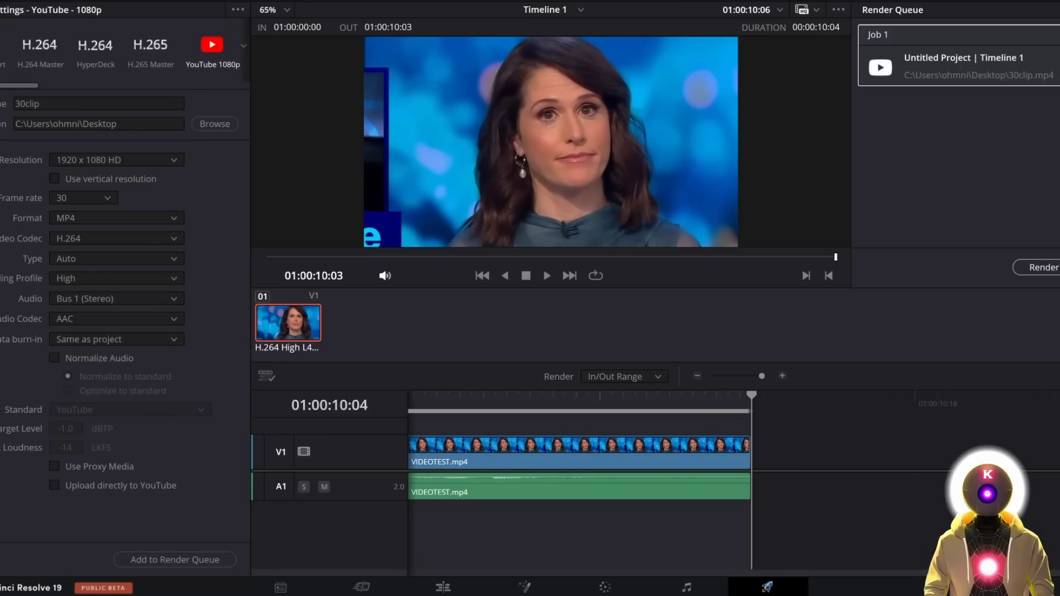
{"action": "left_click", "coordinate": [1043, 268]}
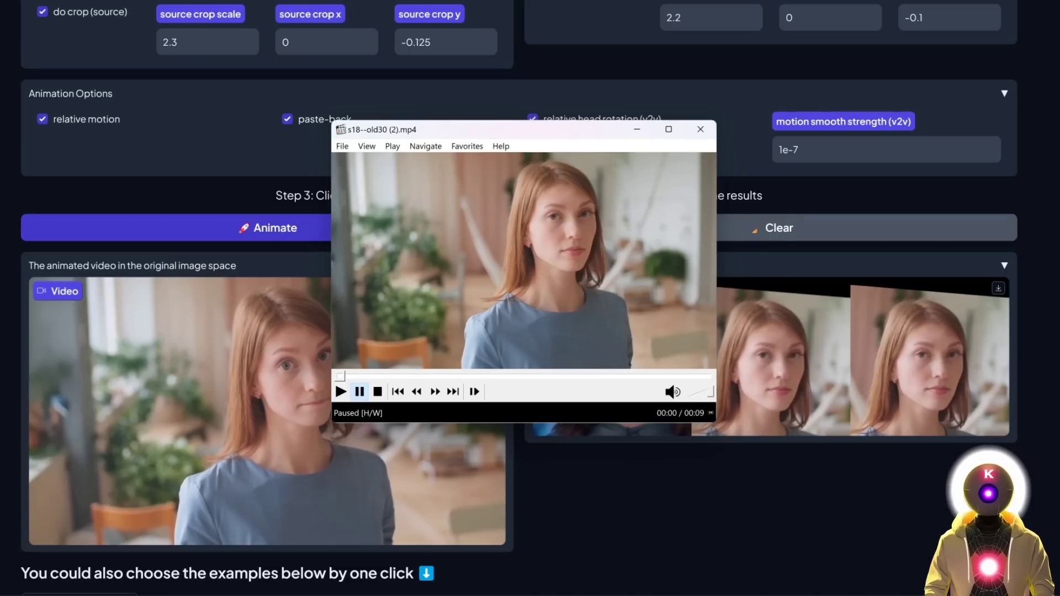
Step: Play s18--old30 (2).mp4 in Media Player Classic to check the animated portrait
{"action": "left_click", "coordinate": [646, 260]}
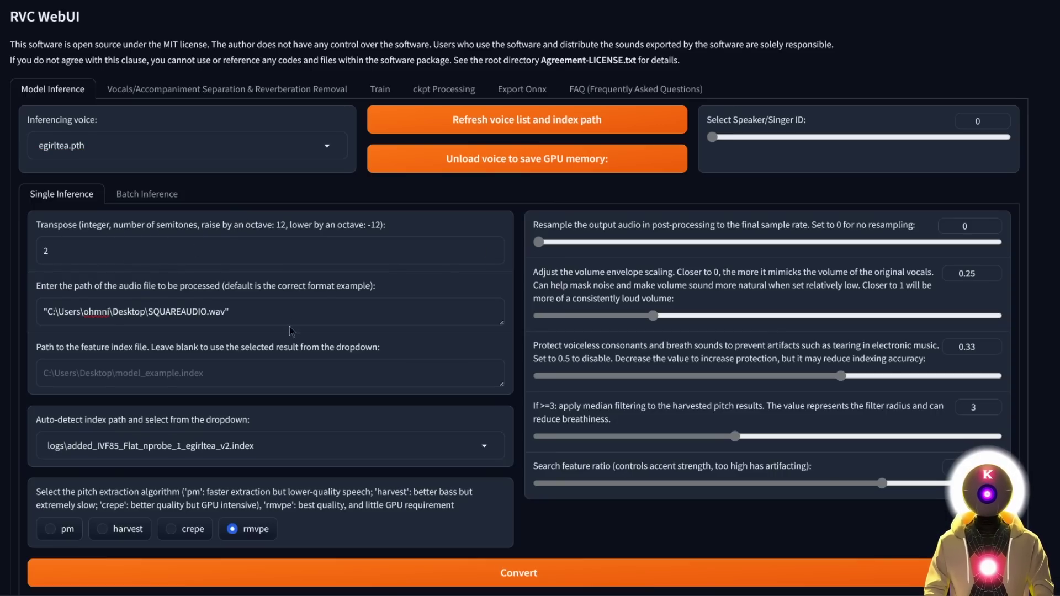
Step: Convert SQUAREAUDIO.wav with the egirltea voice and drag the audio (8).wav output onto track A2
{"action": "left_click", "coordinate": [509, 569]}
{"action": "scroll", "coordinate": [619, 442], "scroll_direction": "down", "scroll_amount": 3}
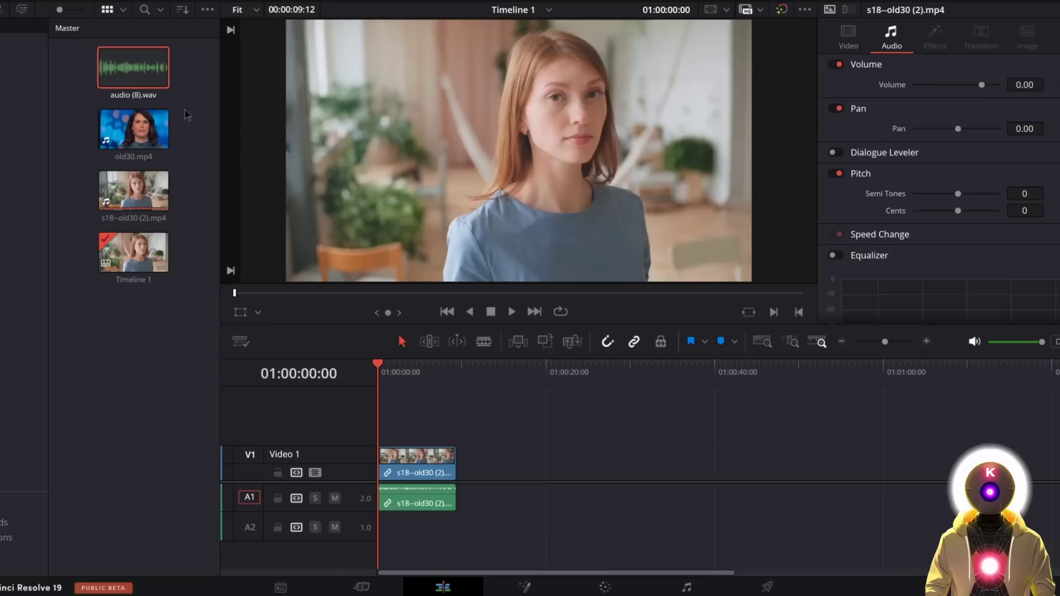
{"action": "left_click_drag", "start_coordinate": [132, 69], "coordinate": [353, 530]}
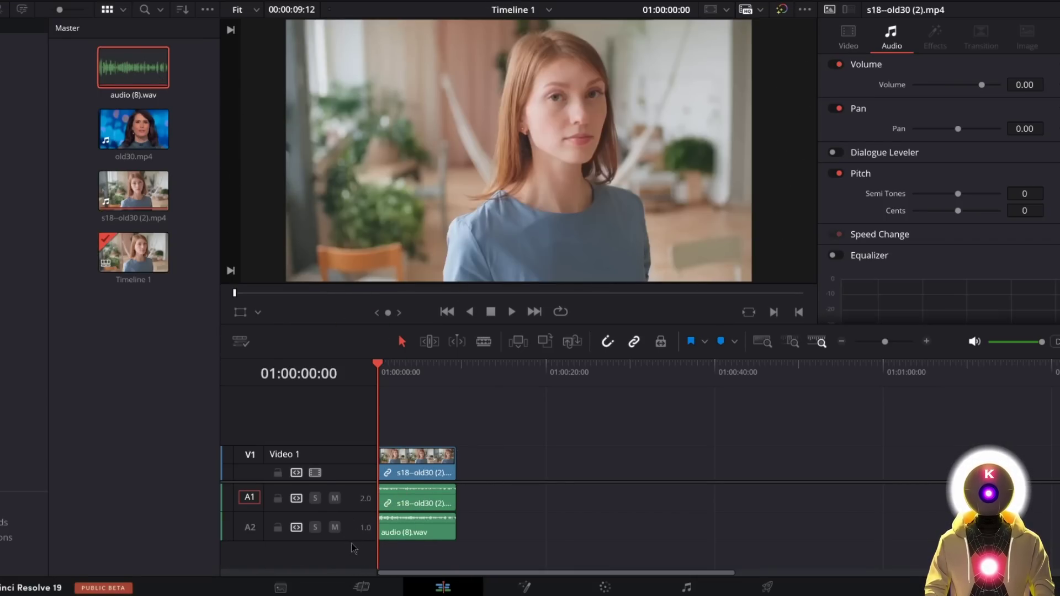
Step: Preview Timeline 1 with track A2 muted, then return to the start
{"action": "left_click", "coordinate": [334, 527]}
{"action": "key", "text": "space"}
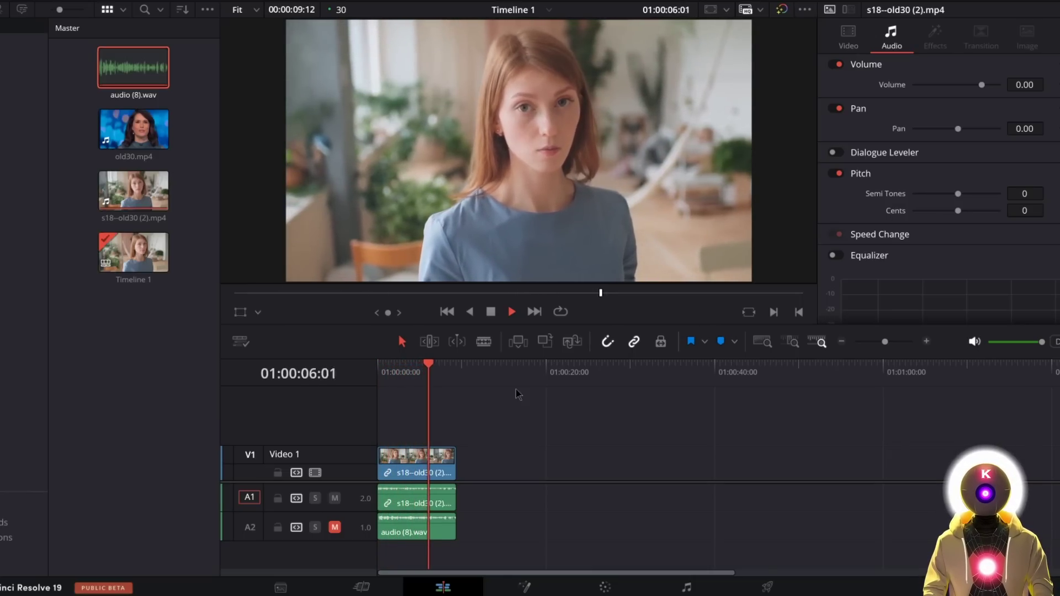
{"action": "key", "text": "space"}
{"action": "key", "text": "Home"}
Step: Unmute A2, mute A1's original audio, and play the video with the converted voice
{"action": "left_click", "coordinate": [334, 528]}
{"action": "left_click", "coordinate": [335, 498]}
{"action": "key", "text": "space"}
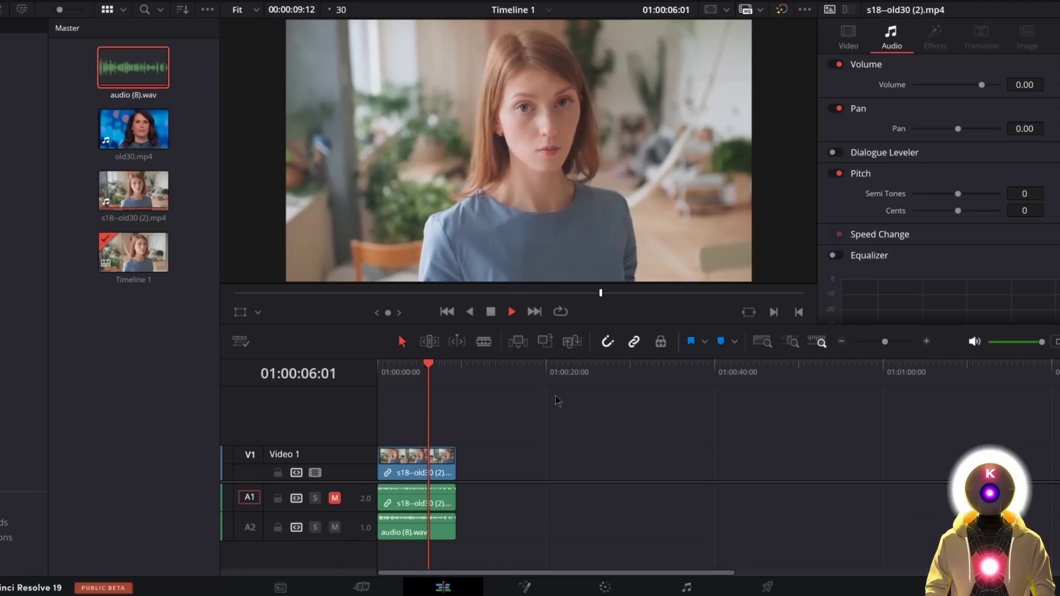
{"action": "key", "text": "space"}
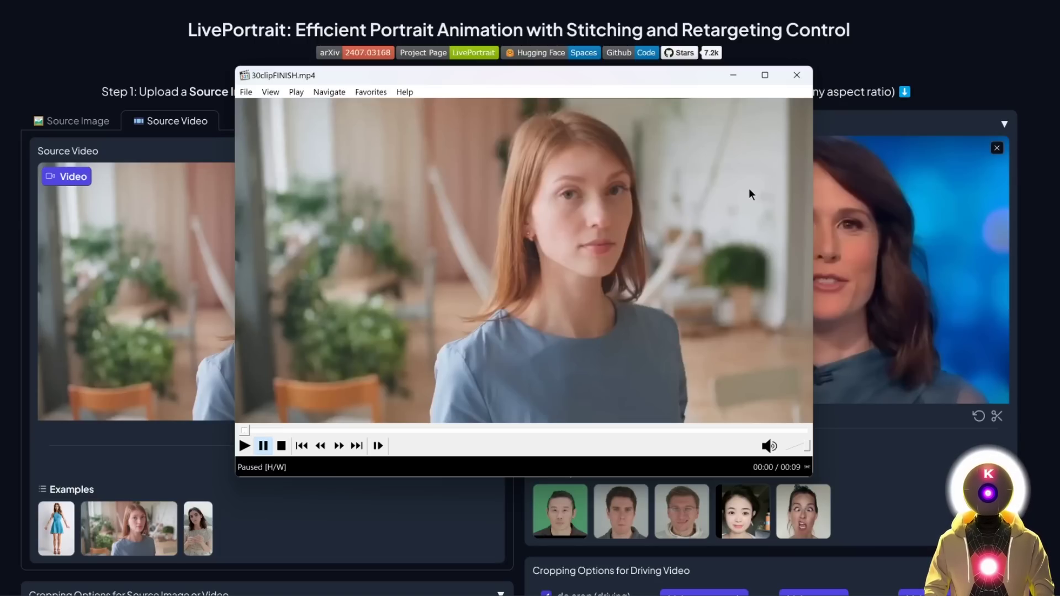
Step: Play and pause 30clipFINISH.mp4, then close Media Player Classic
{"action": "left_click", "coordinate": [748, 194]}
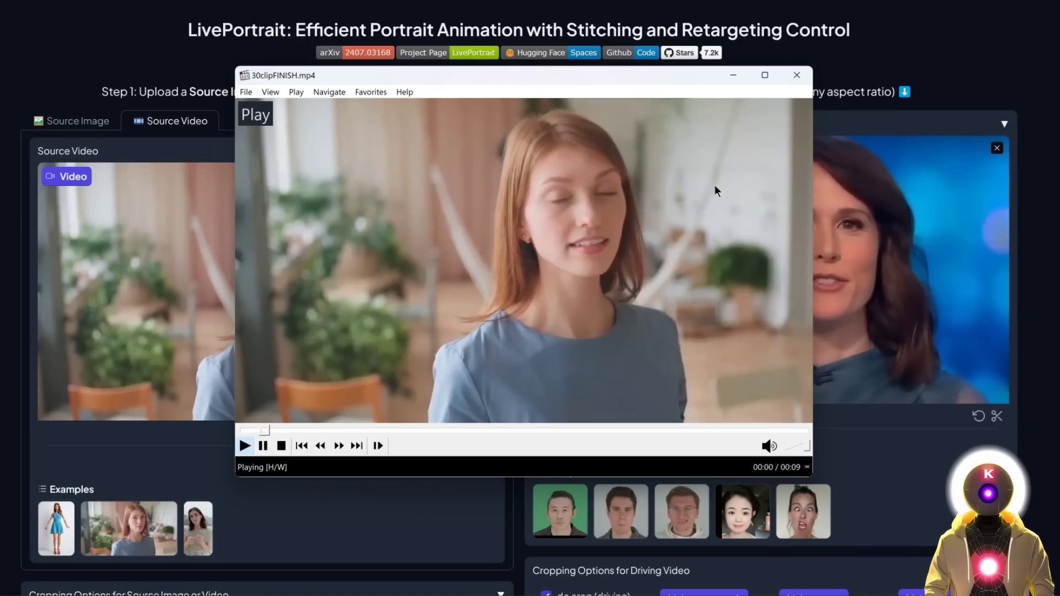
{"action": "left_click", "coordinate": [690, 137]}
{"action": "left_click", "coordinate": [797, 75]}
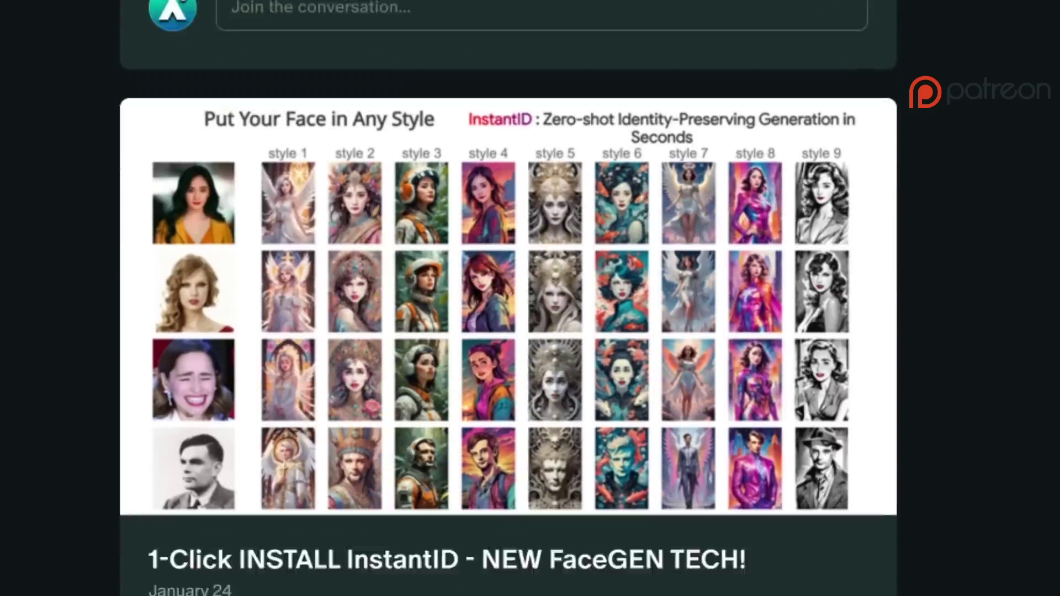
{"action": "scroll", "coordinate": [508, 298], "scroll_direction": "down", "scroll_amount": 20}
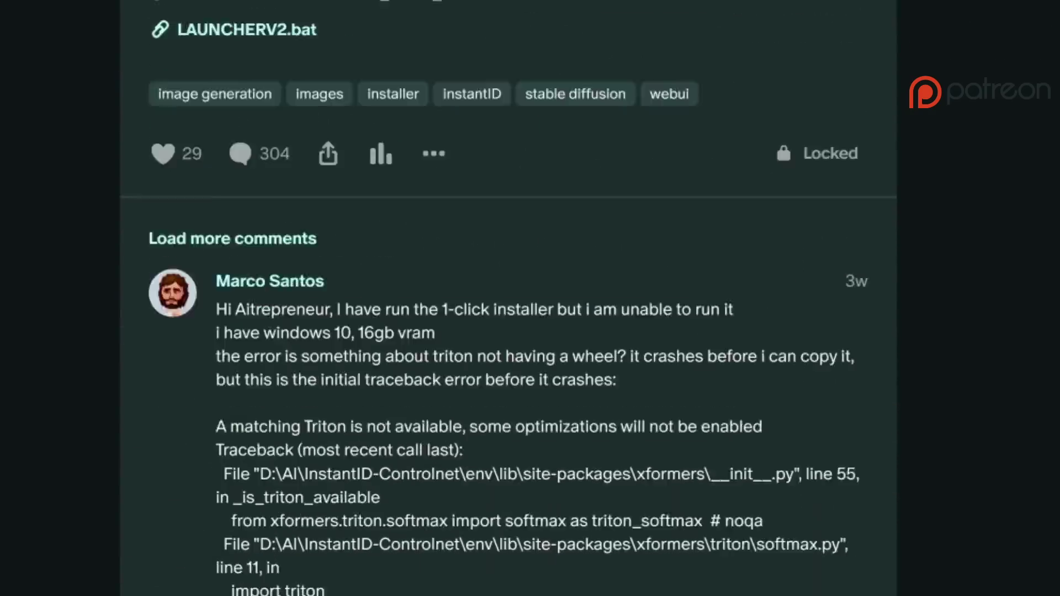